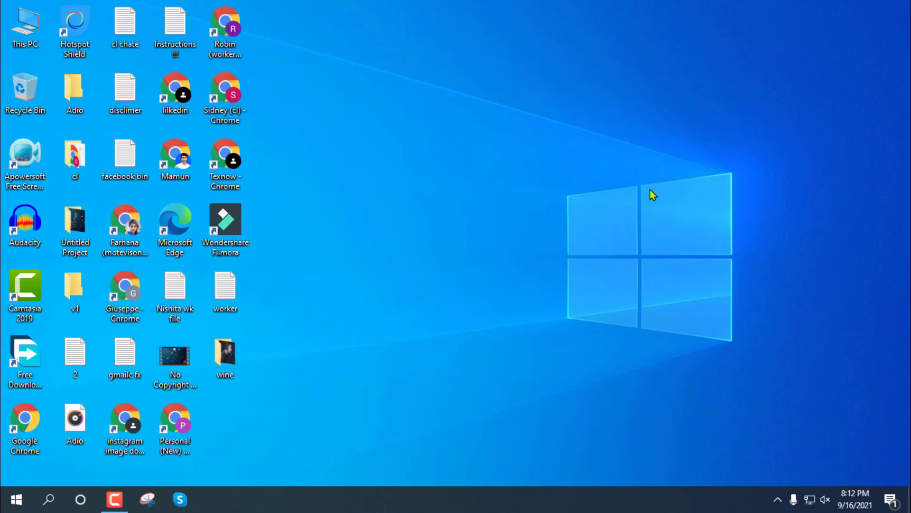
right_click(477, 121)
left_click(503, 162)
left_click(236, 36)
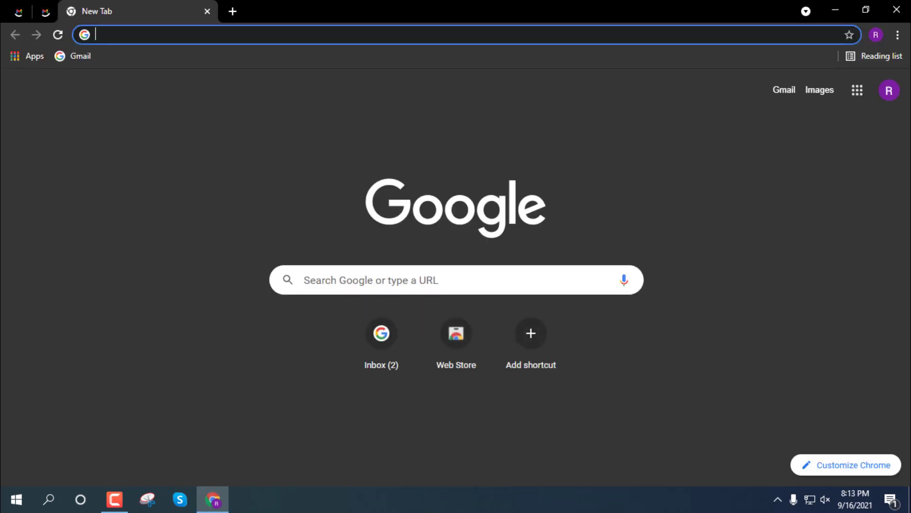
left_click(897, 9)
Open Google Drive from the Google apps in Chrome, dismissing the desktop notifications and Drive's people-blocking and Backup and Sync notices
left_click(588, 134)
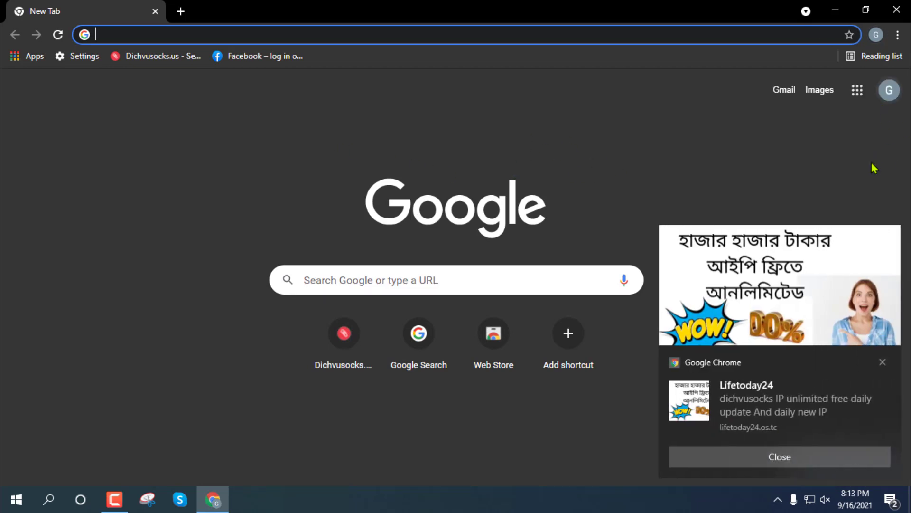
left_click(883, 362)
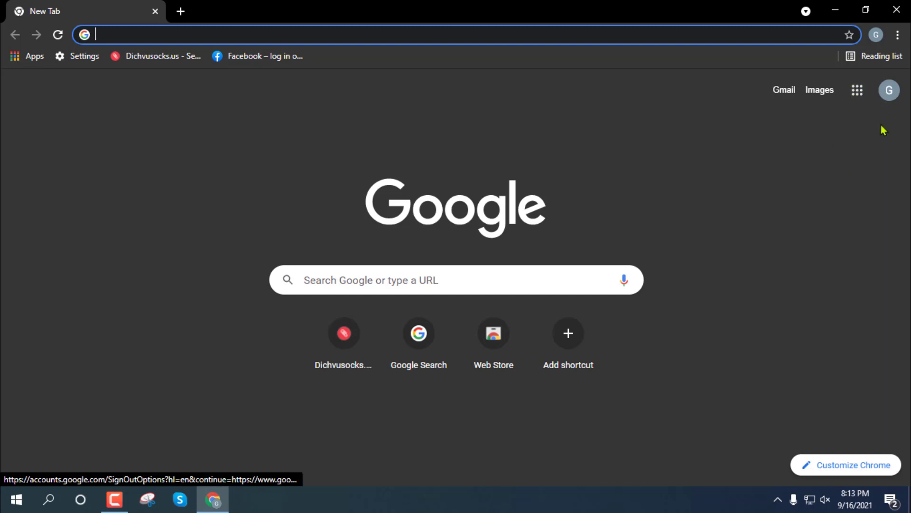
left_click(859, 93)
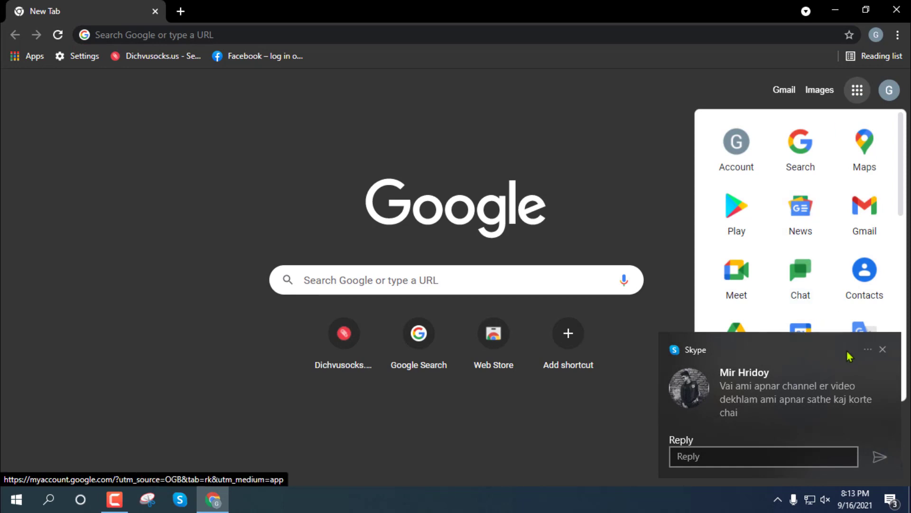
left_click(884, 350)
left_click(858, 91)
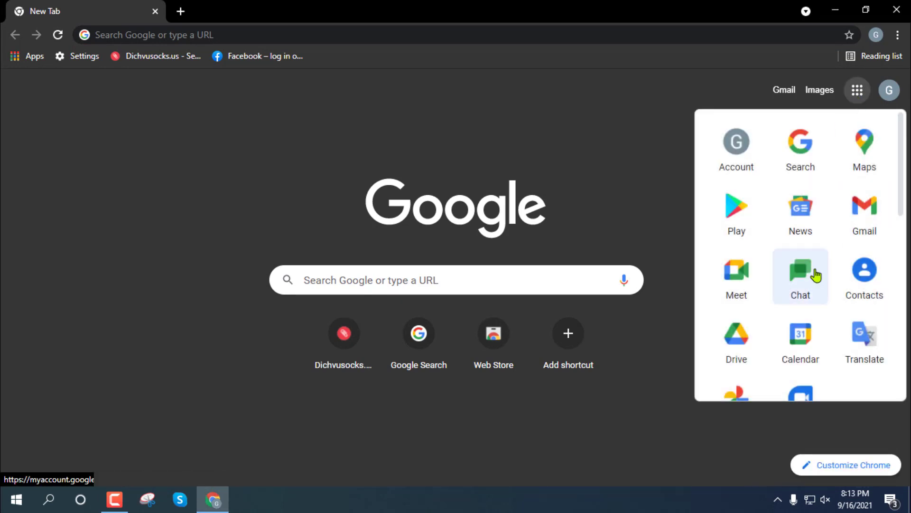
left_click(741, 350)
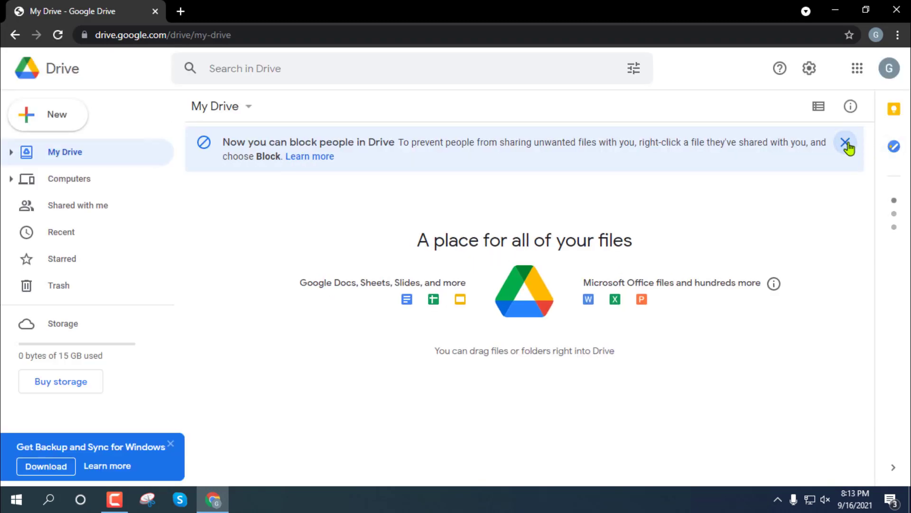
left_click(847, 144)
left_click(171, 443)
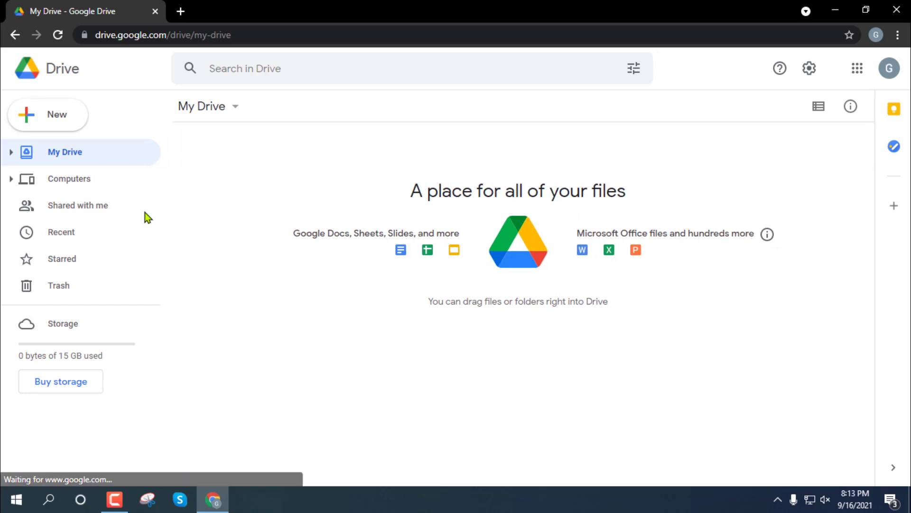
Look through the files on the (E:) New Volume drive in File Explorer, and return to the maximized Drive window
left_click(58, 120)
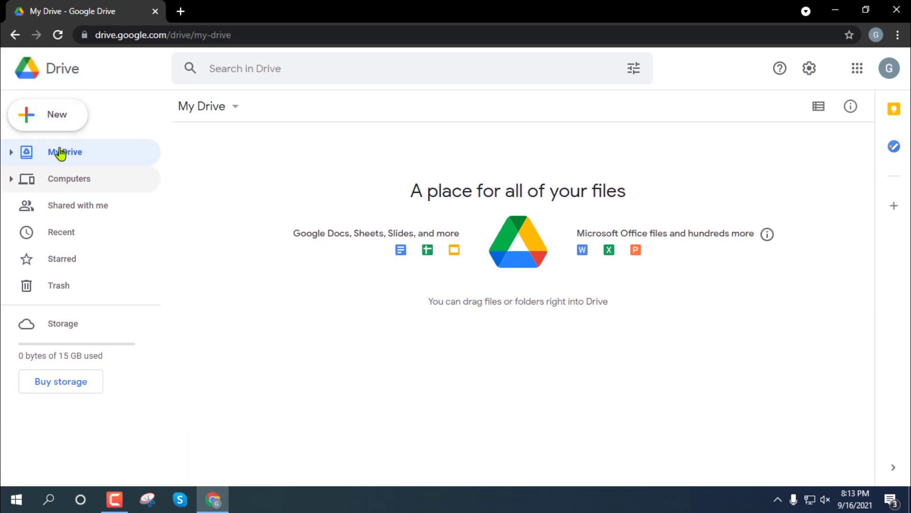
left_click(55, 121)
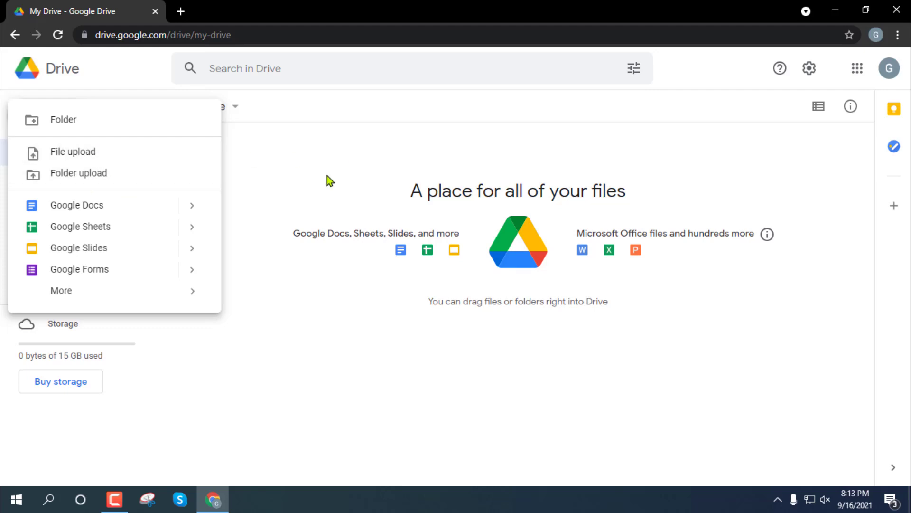
double_click(441, 5)
right_click(387, 51)
left_click(291, 33)
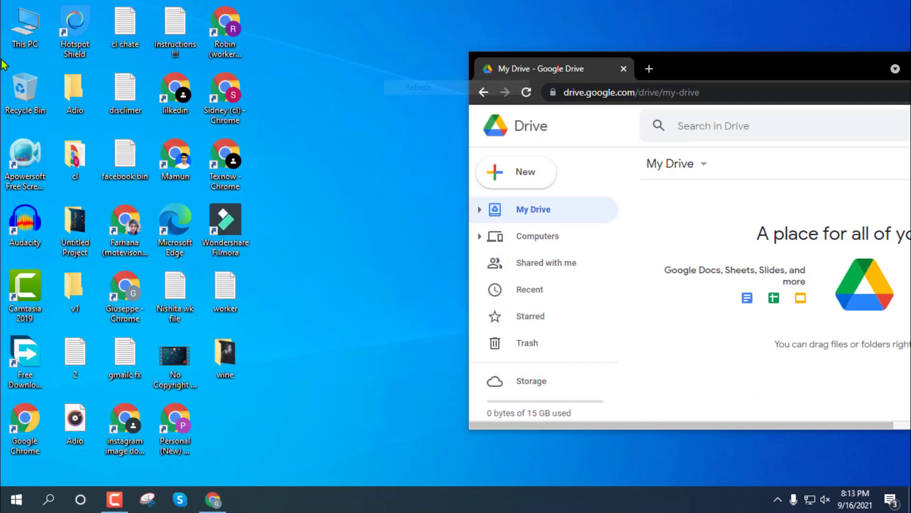
key("Return")
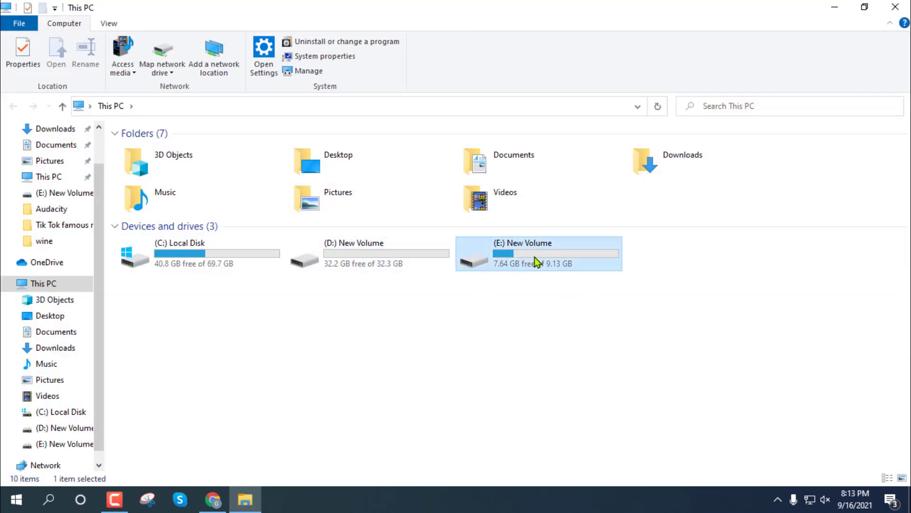
double_click(534, 261)
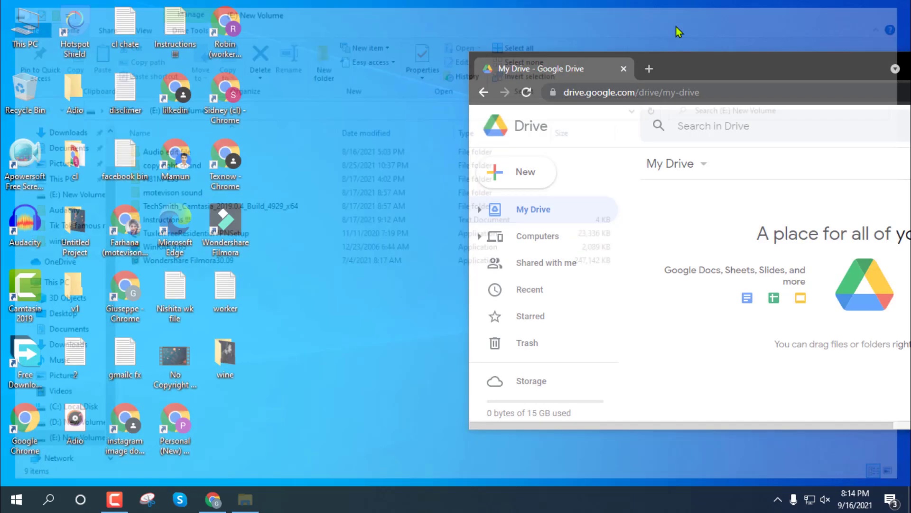
right_click(679, 31)
left_click(712, 65)
double_click(807, 69)
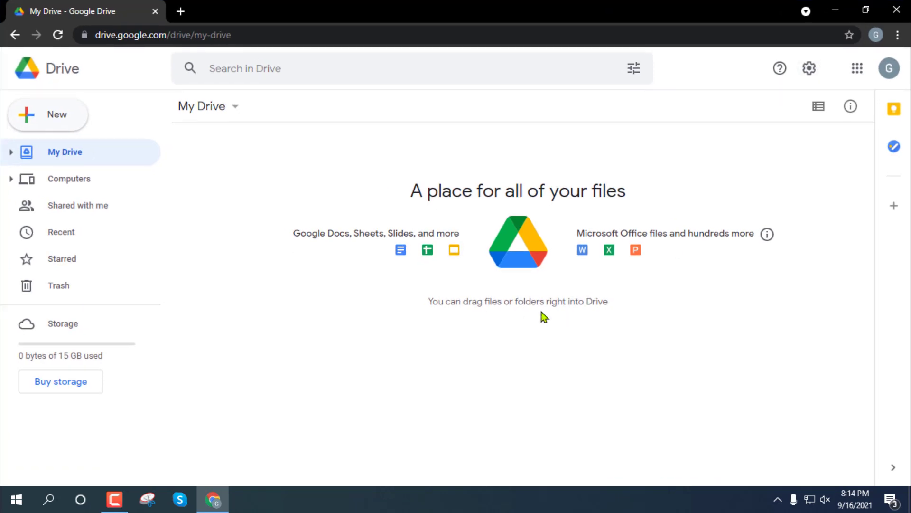
Upload the WinRAR 4.65 file from the (E:) New Volume drive to My Drive and dismiss the upload notice
left_click(67, 124)
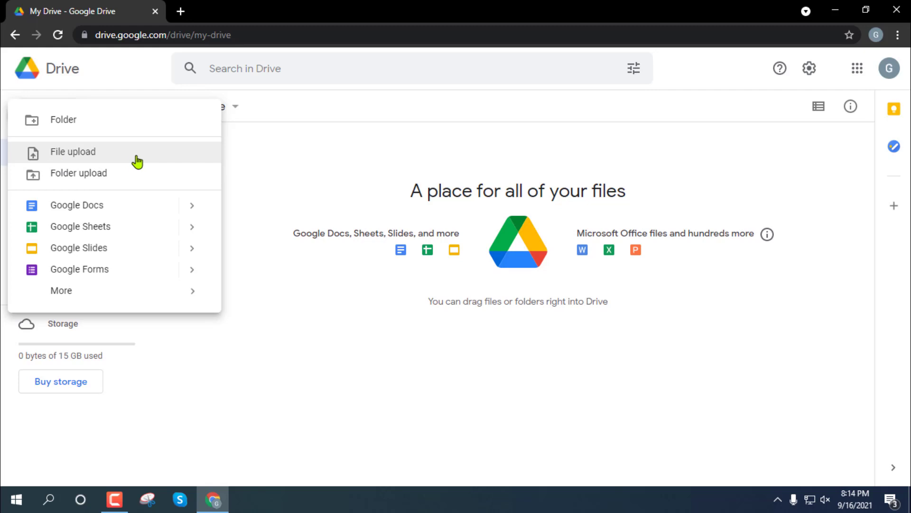
left_click(106, 154)
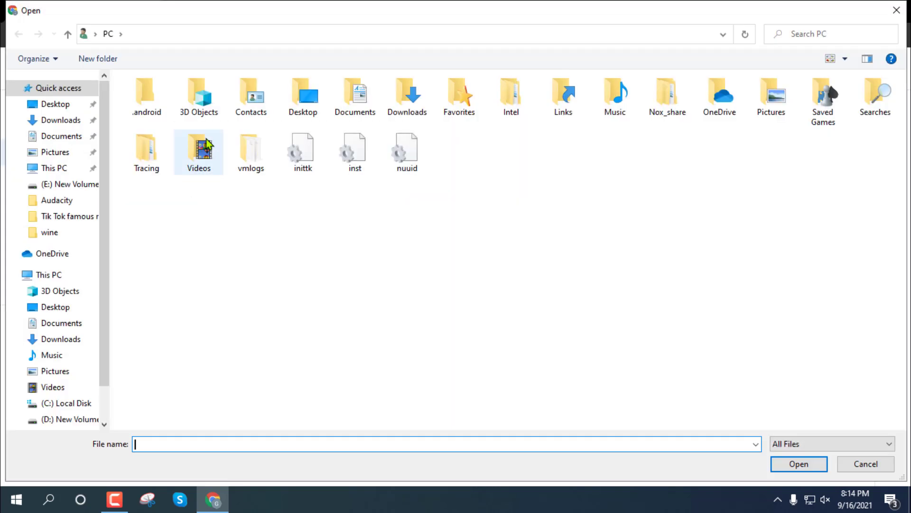
left_click(49, 274)
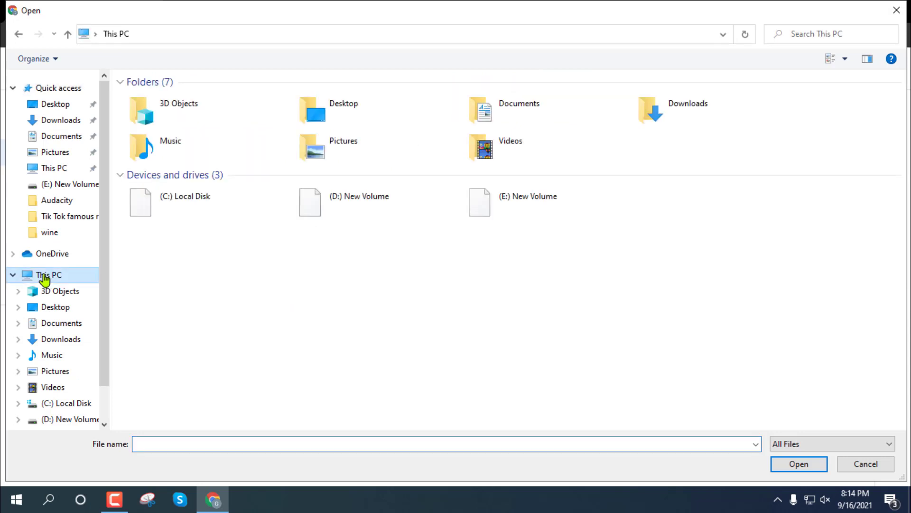
double_click(558, 209)
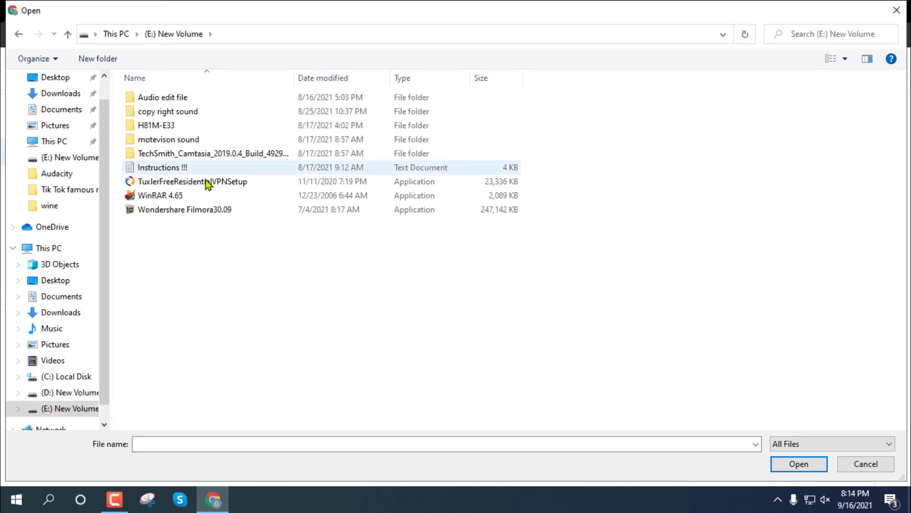
left_click(167, 193)
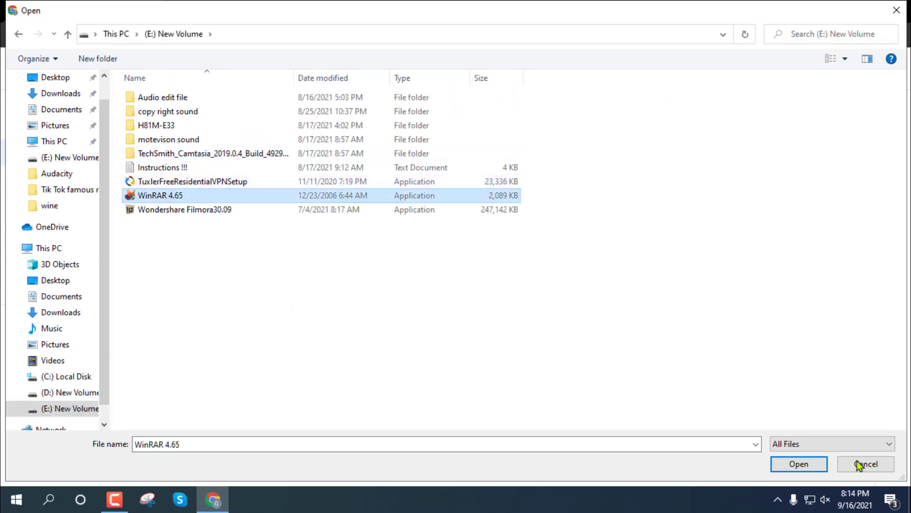
left_click(799, 465)
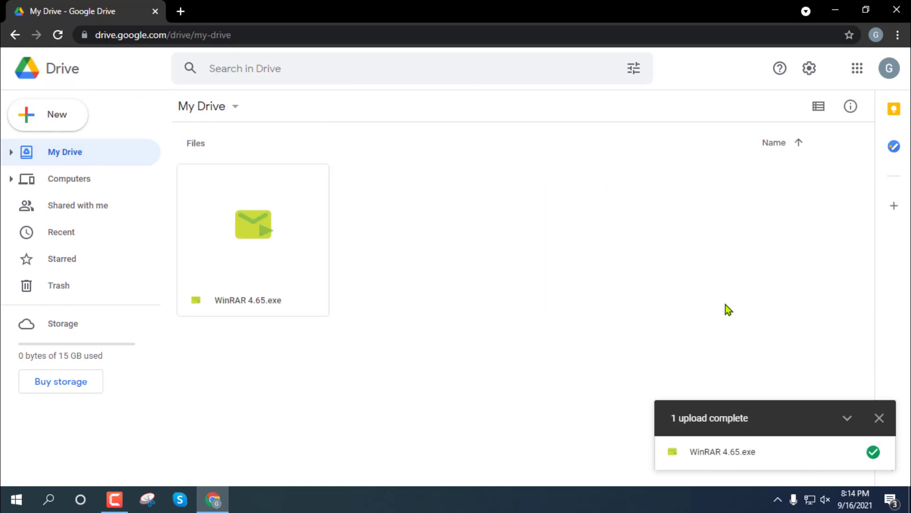
left_click(879, 418)
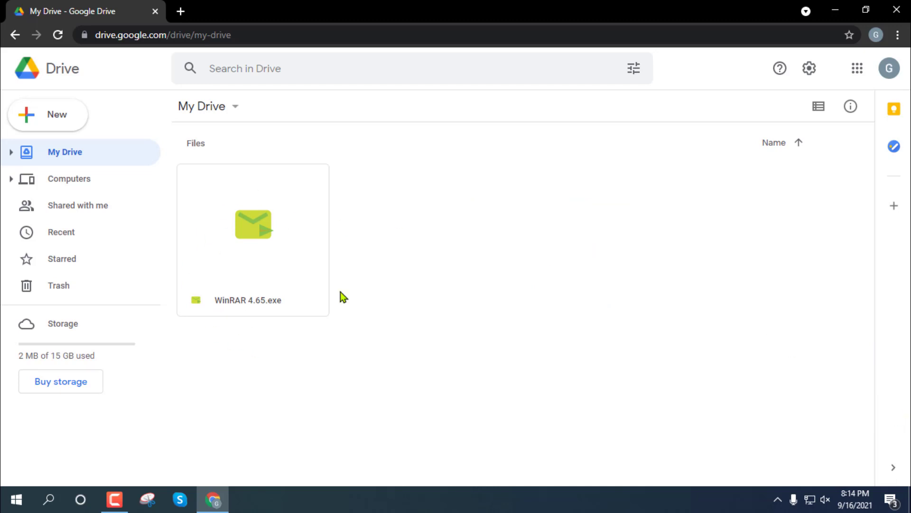
Add a new browser tab, return to My Drive, and open the sharing settings of WinRAR 4.65.exe
left_click(180, 11)
left_click(128, 11)
right_click(291, 206)
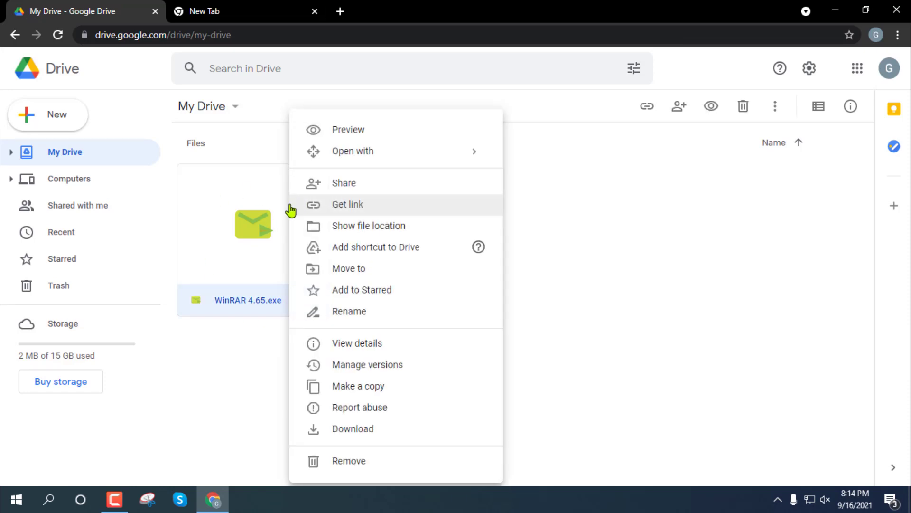
left_click(349, 188)
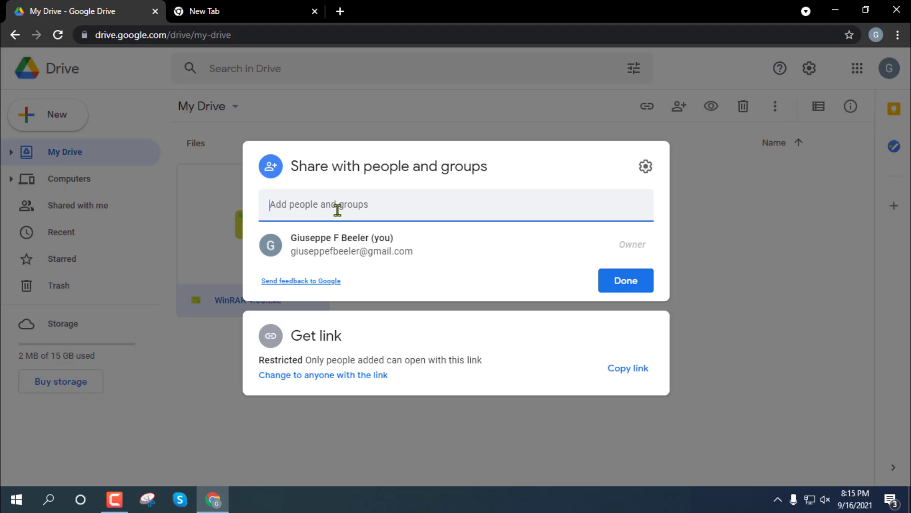
Add the suggested contact's e-mail as a recipient of the shared file, and remove that recipient again
left_click(320, 205)
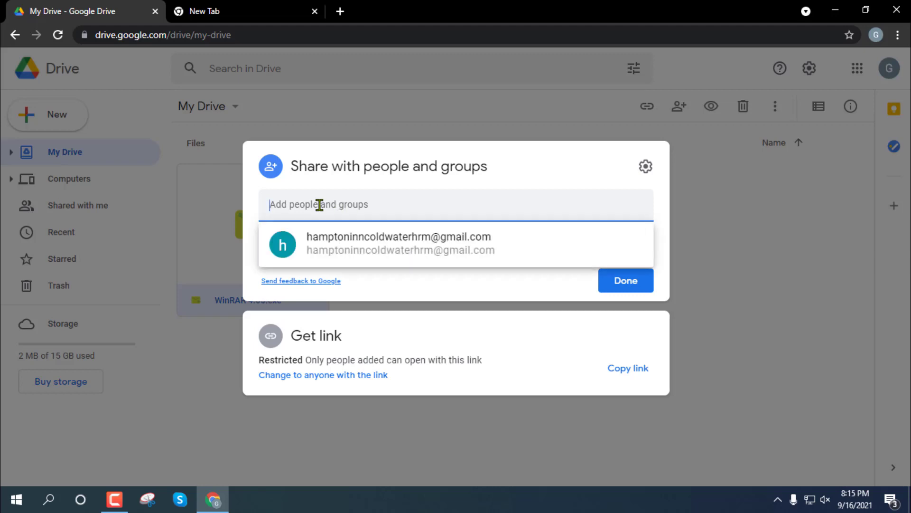
left_click(375, 250)
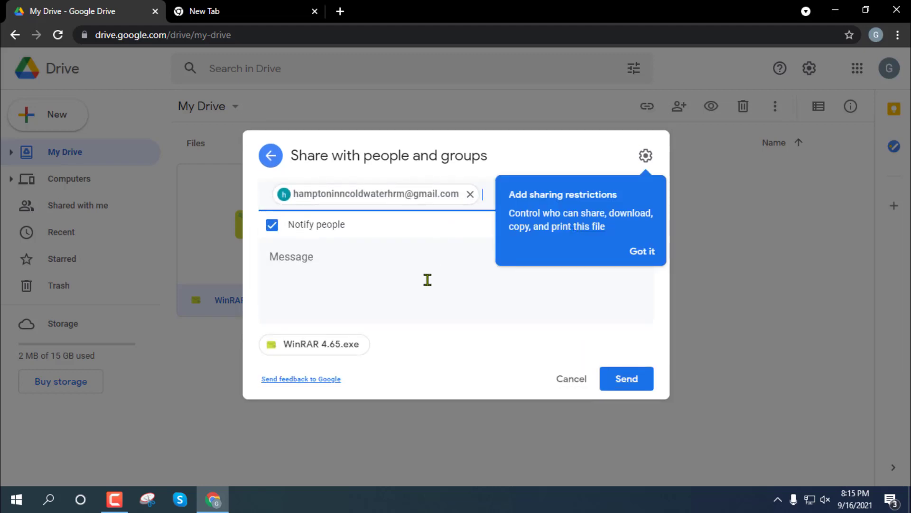
left_click(471, 194)
left_click(583, 309)
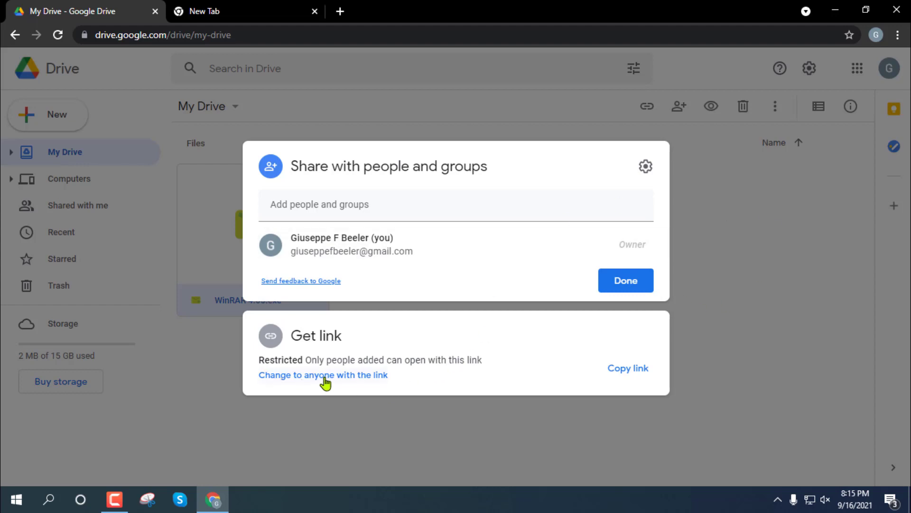
Change the file's link access to anyone with the link, copy the link, and finish sharing
left_click(362, 379)
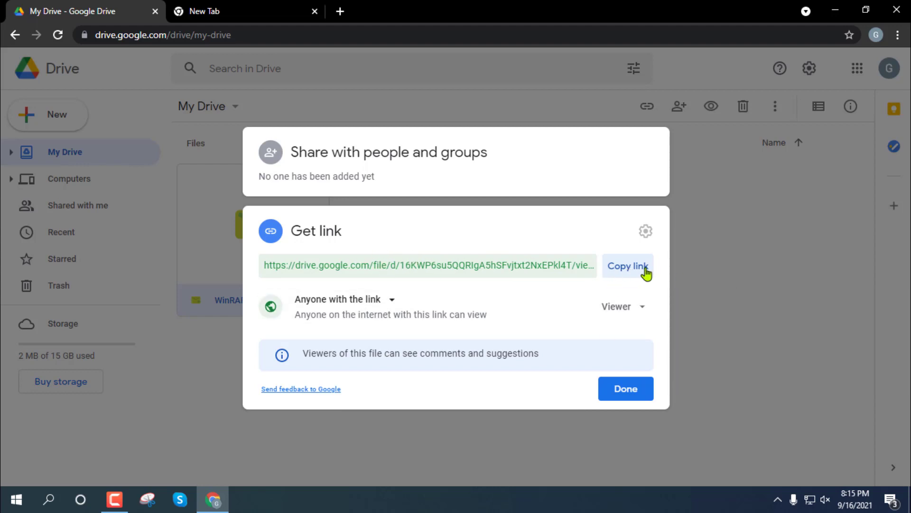
left_click(631, 273)
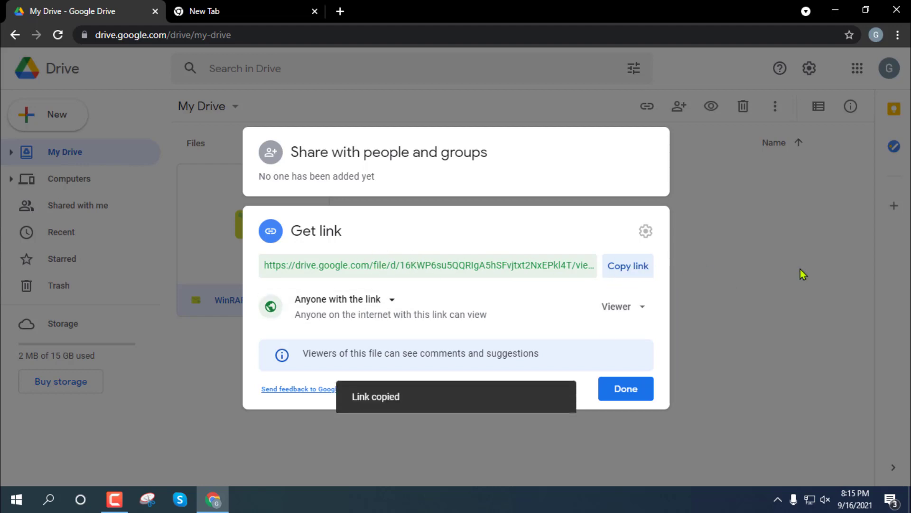
left_click(626, 388)
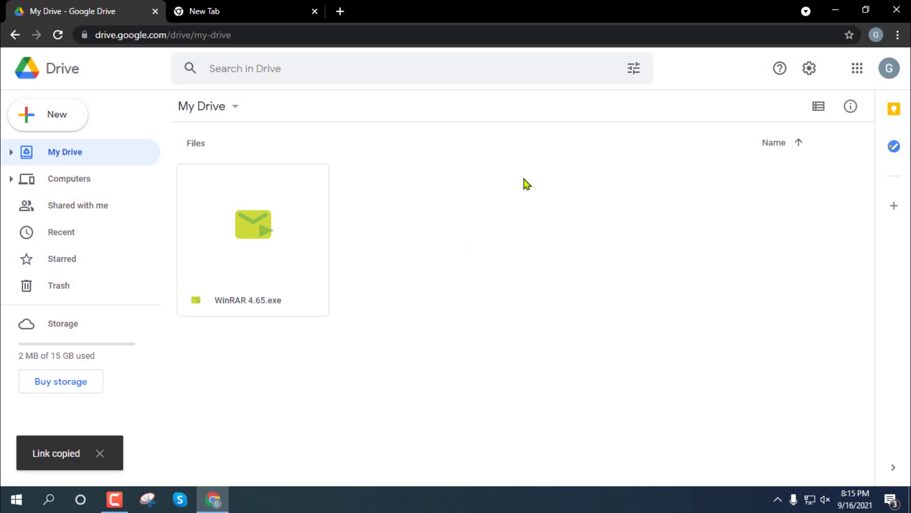
Minimize the Drive window, refresh the desktop, and open Chrome under a different user profile
left_click(835, 10)
right_click(609, 70)
left_click(642, 112)
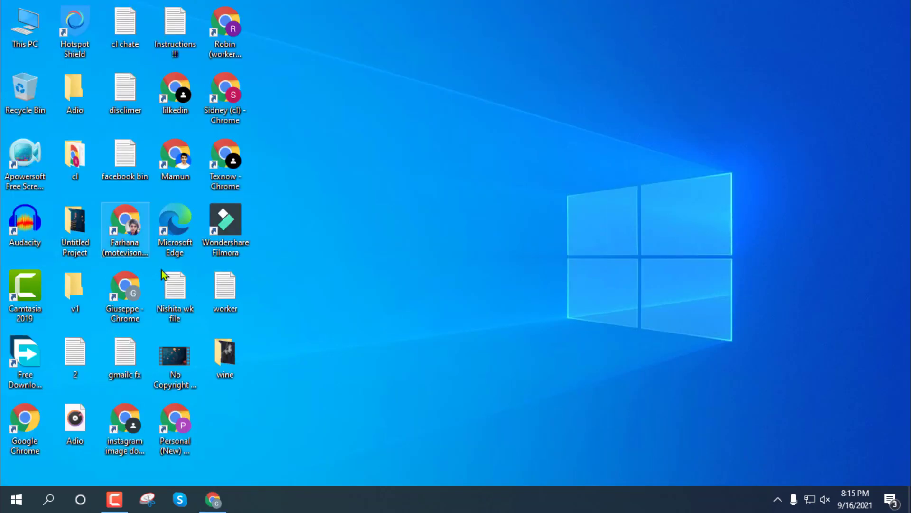
double_click(188, 178)
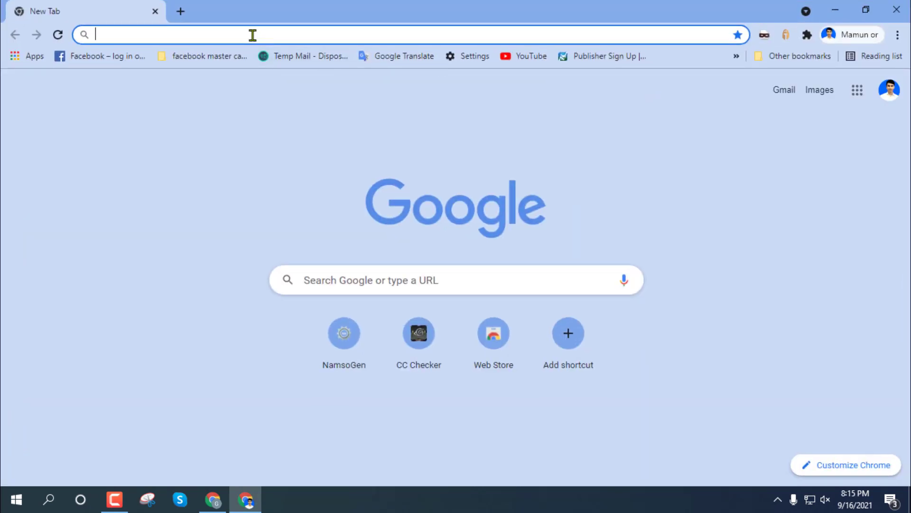
Load the copied sharing link and download WinRAR 4.65.exe anyway, without a virus scan
left_click(253, 35)
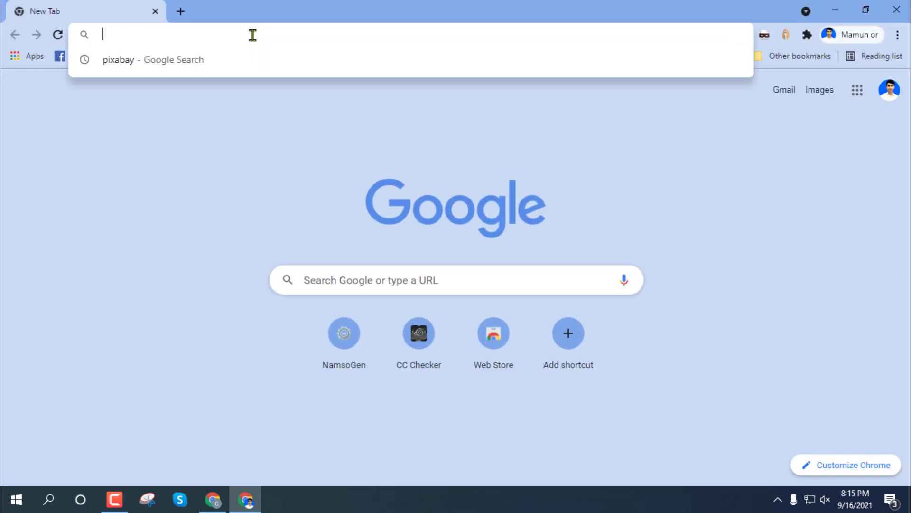
key("ctrl+v")
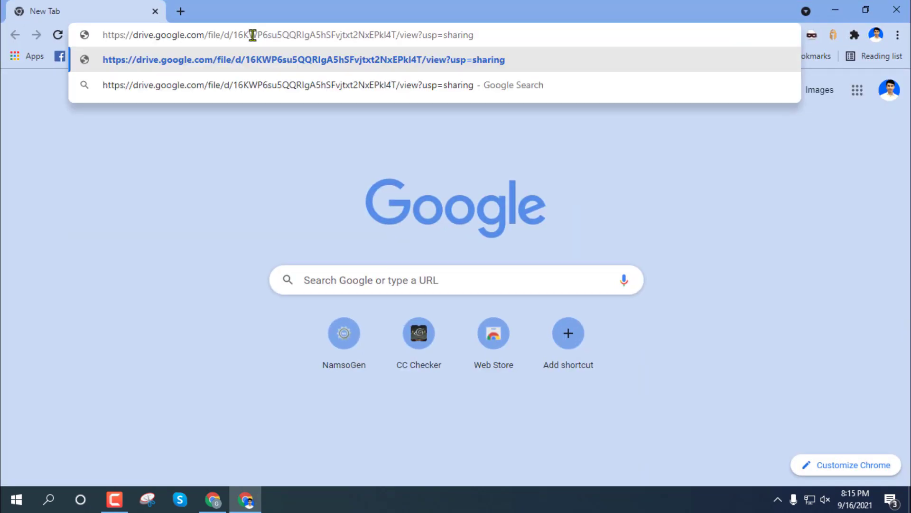
key("Return")
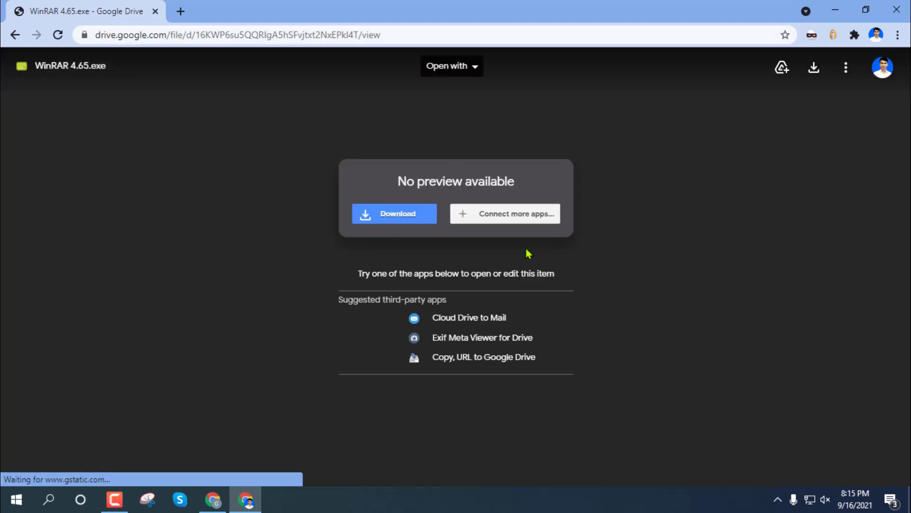
left_click(383, 217)
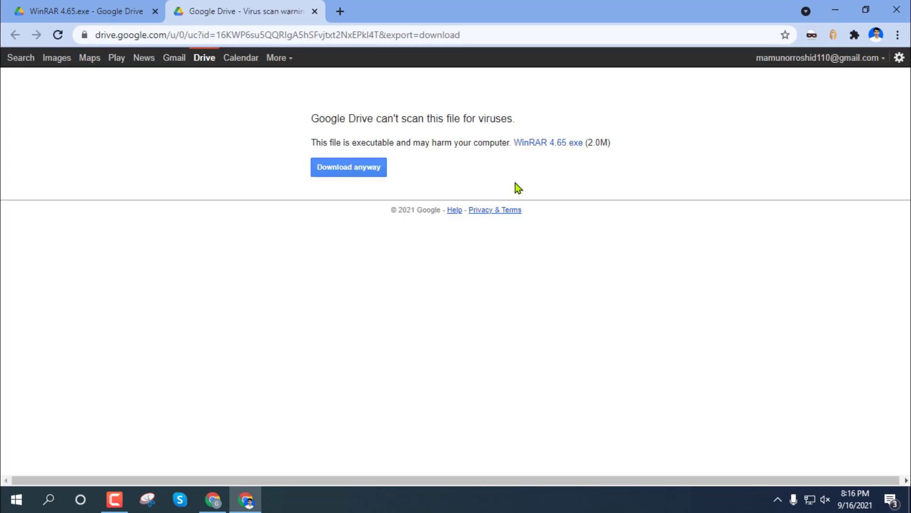
left_click(352, 169)
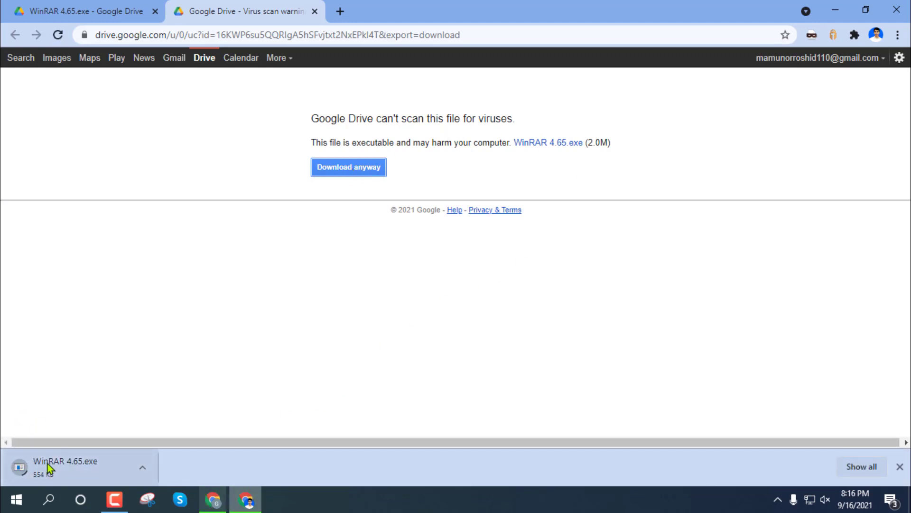
Show all downloads to check the progress of WinRAR 4.65.exe, and remove its entry from the downloads list
left_click(875, 467)
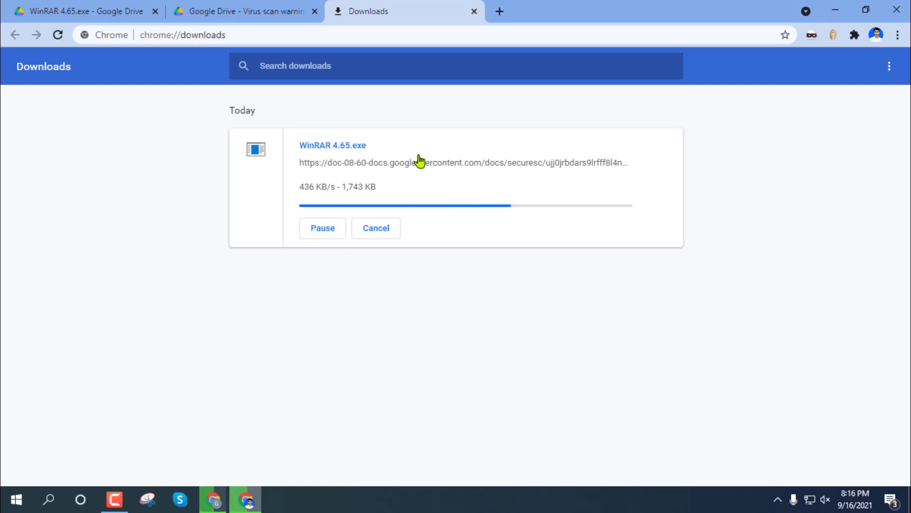
left_click(245, 14)
left_click(418, 9)
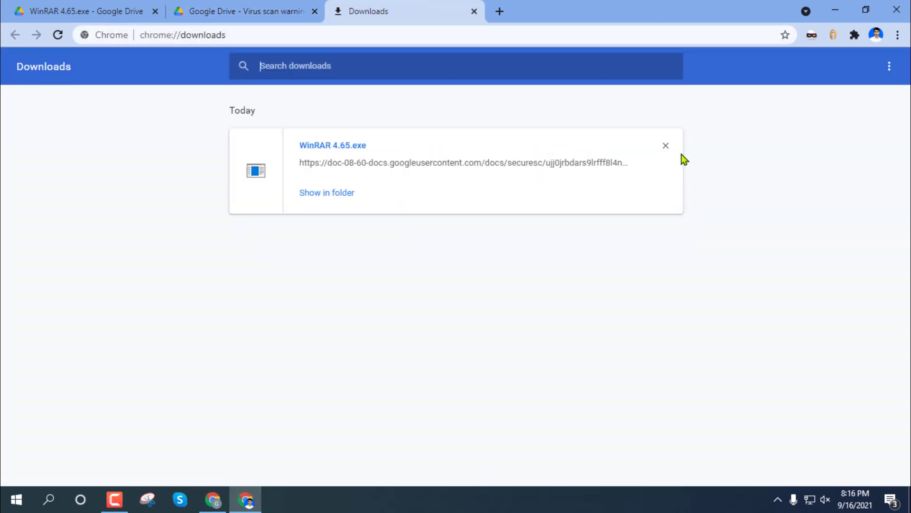
left_click(666, 145)
Close the Downloads, virus scan warning and WinRAR 4.65.exe tabs, keeping only a blank new tab open
left_click(245, 11)
left_click(357, 11)
left_click(474, 11)
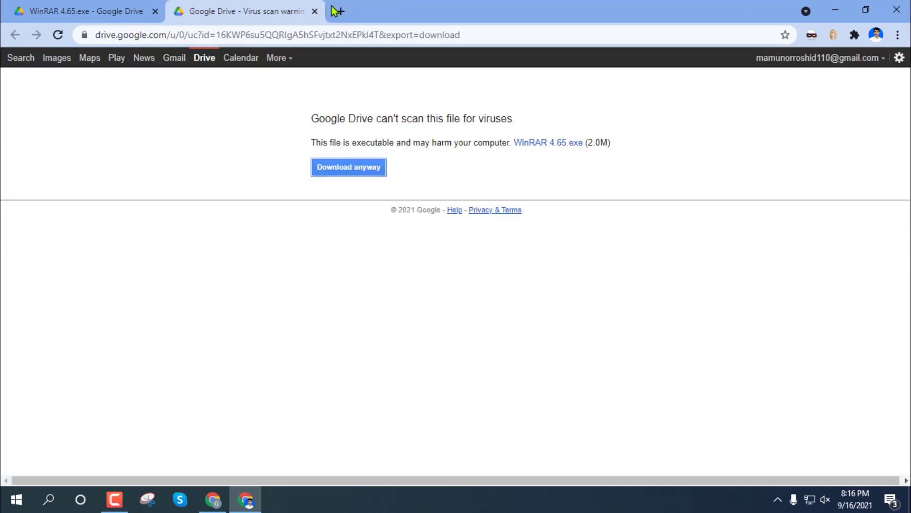
left_click(315, 11)
left_click(179, 12)
left_click(155, 11)
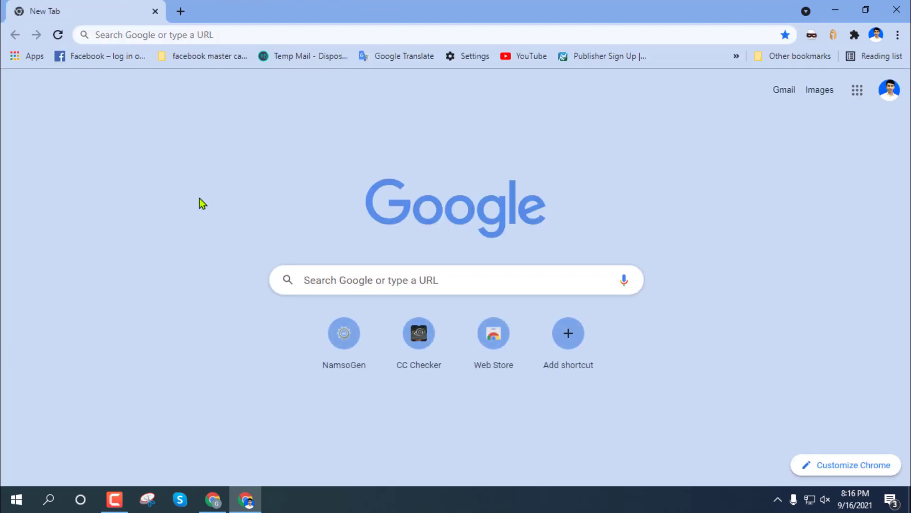
Close the second profile's Chrome window and refresh the desktop
left_click(907, 13)
right_click(526, 88)
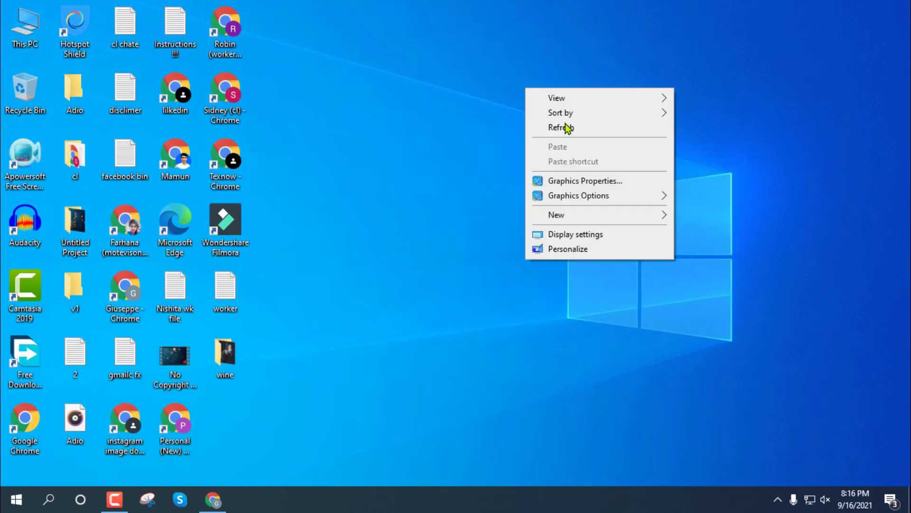
left_click(567, 127)
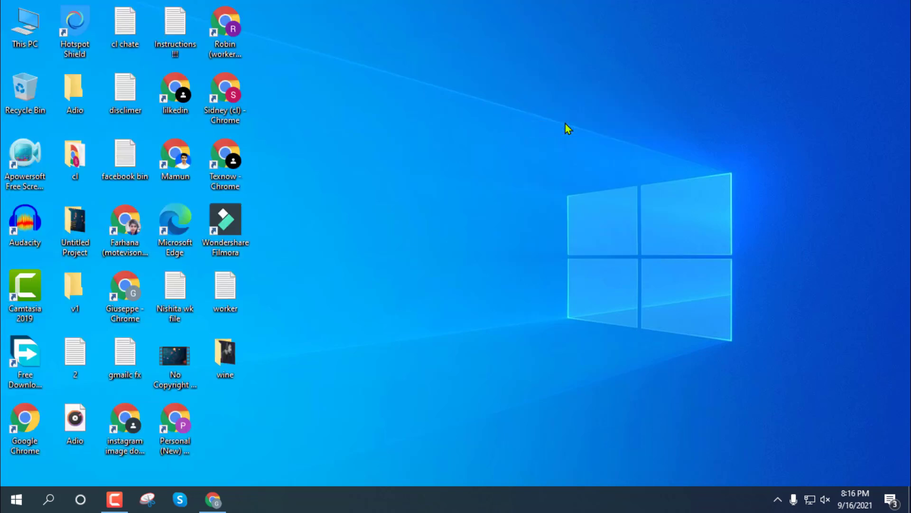